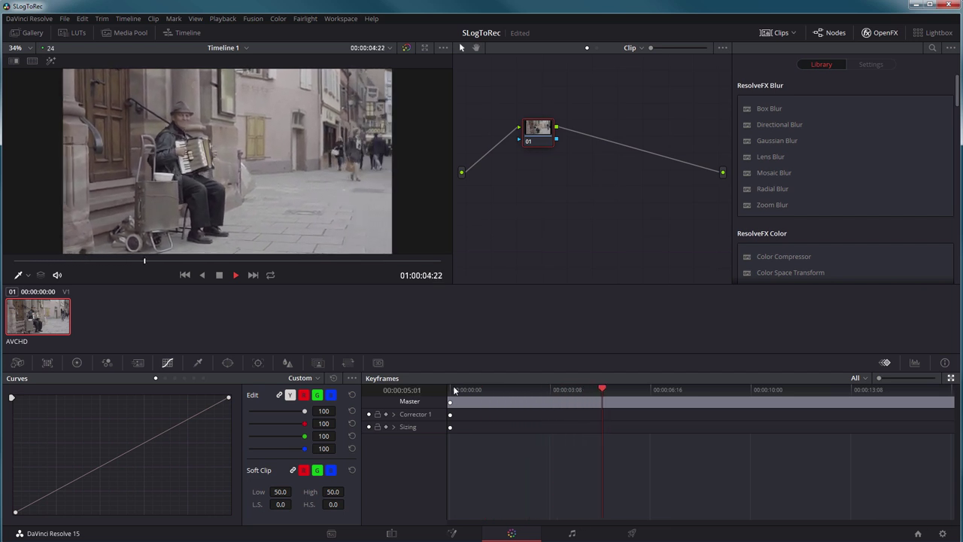
Step: Stop playback, drop the 3D LUT Creator OFX plugin onto node 01, and launch 3D LUT Creator
key("space")
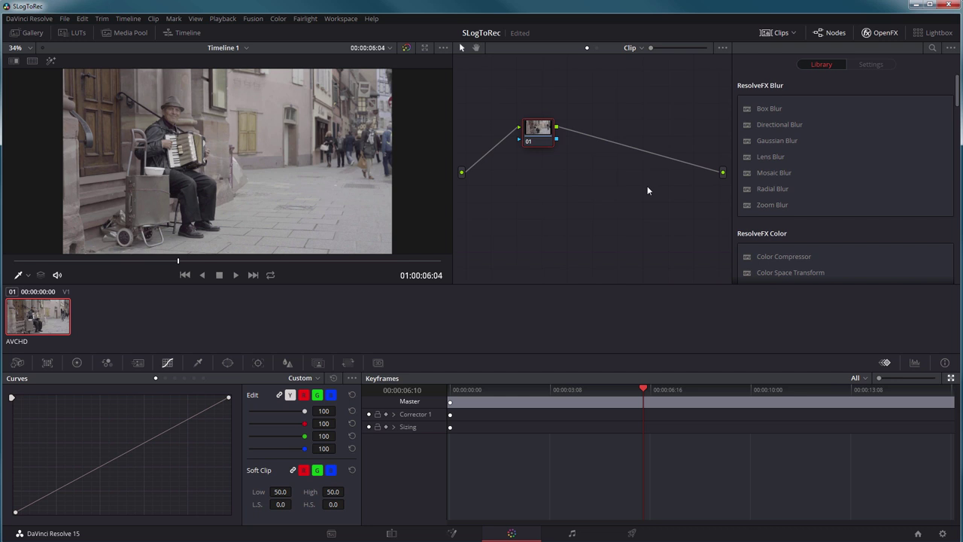
scroll(803, 273, "down", 15)
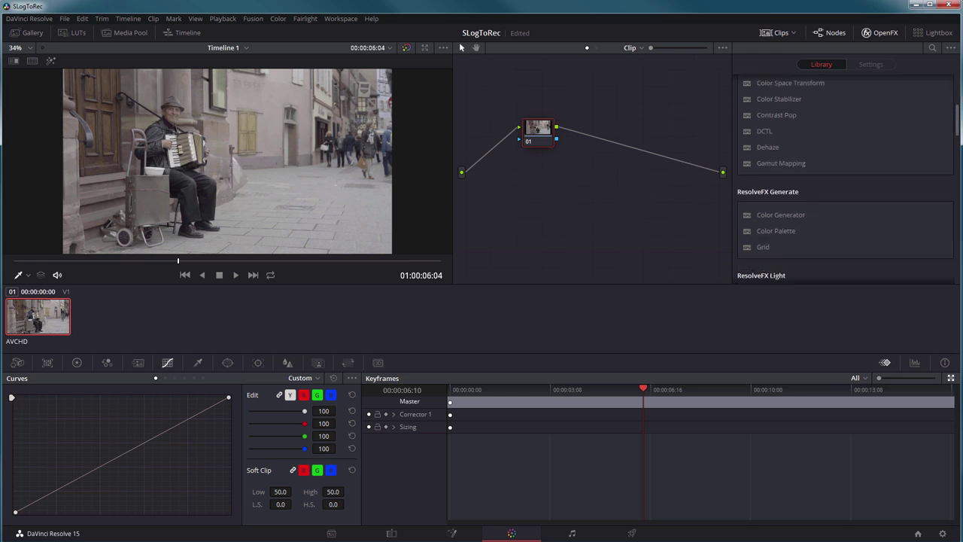
left_click_drag(801, 268, 538, 132)
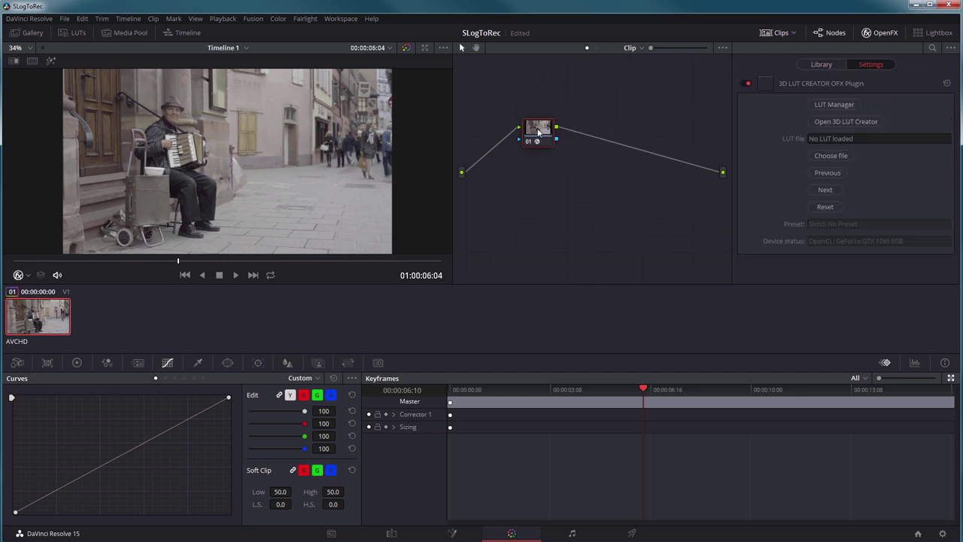
left_click(832, 121)
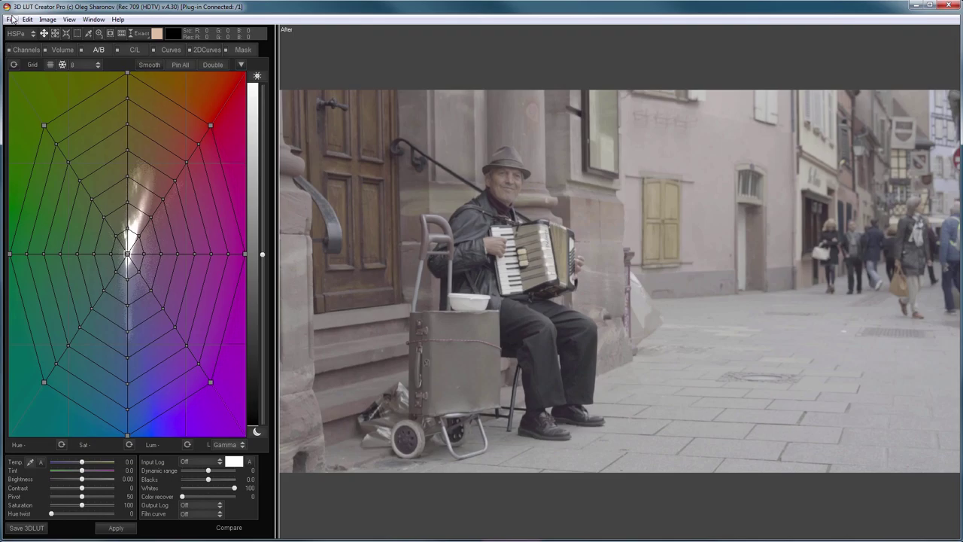
Step: Set Color Management to 'Discard image profiles for displaying (for video editing)'
left_click(11, 18)
mouse_move(47, 229)
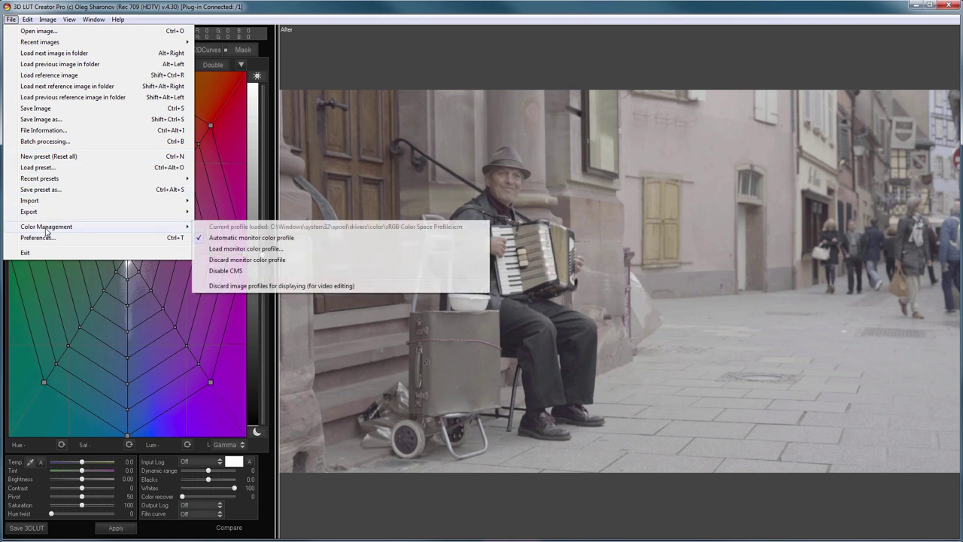
left_click(253, 287)
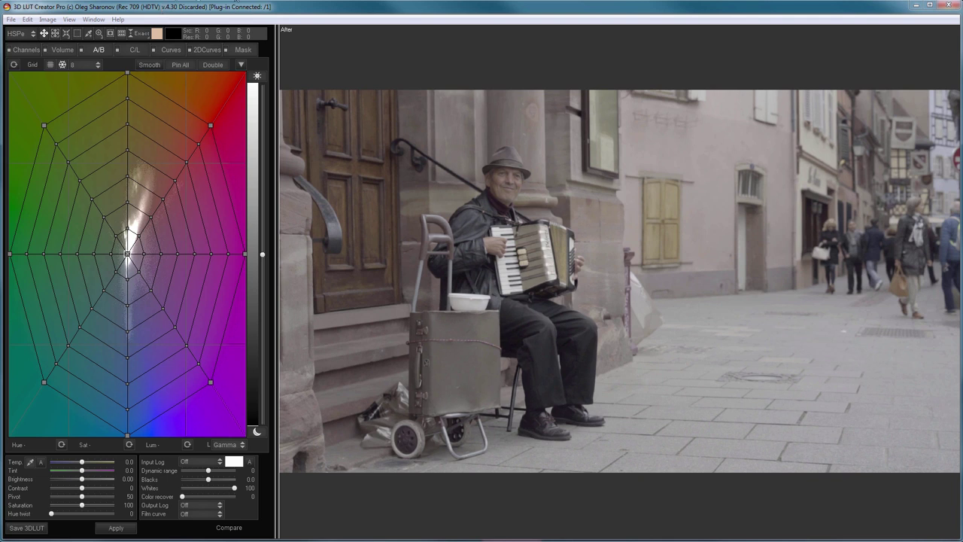
Step: Set Input Log to SLog2 and try film curves ACR2012, Exp+1 and Exp+2, then turn it off
left_click(206, 463)
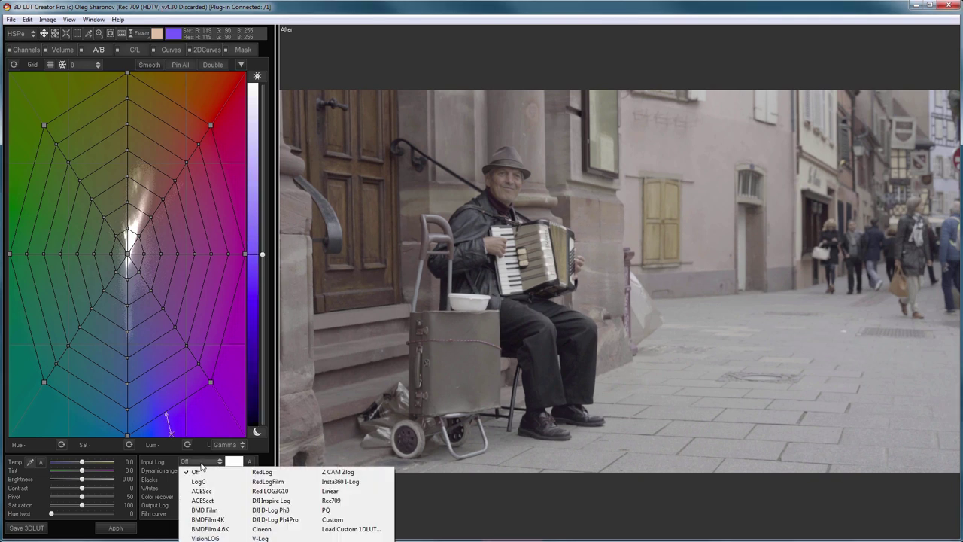
left_click(205, 541)
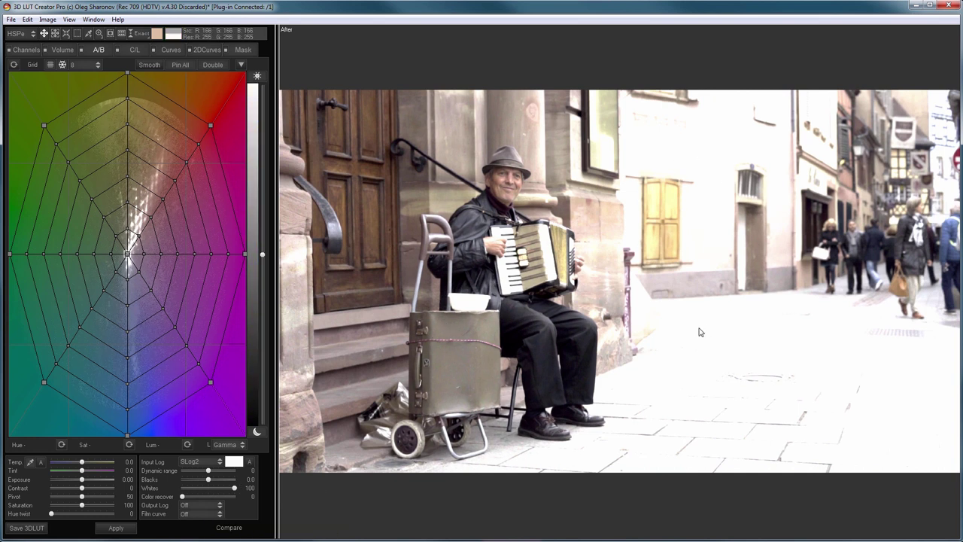
left_click(201, 515)
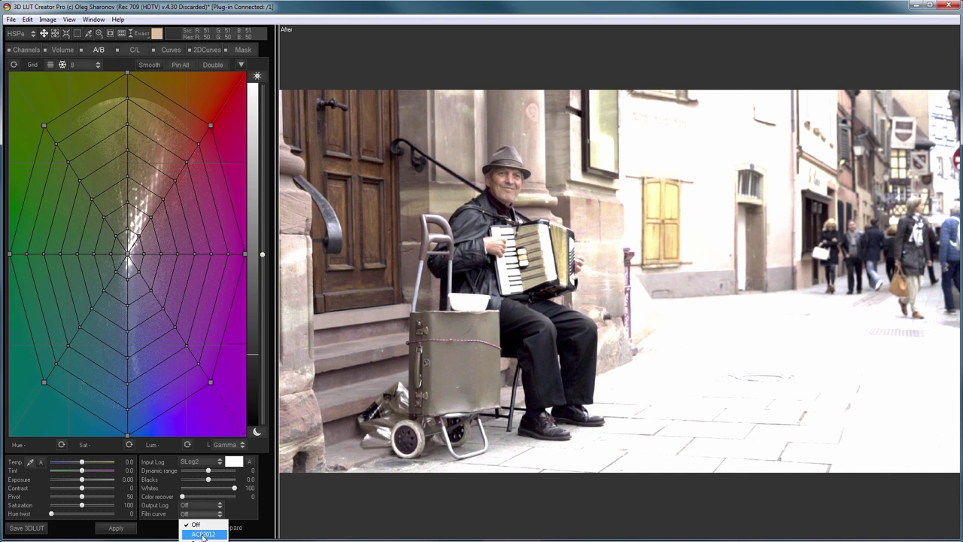
left_click(197, 534)
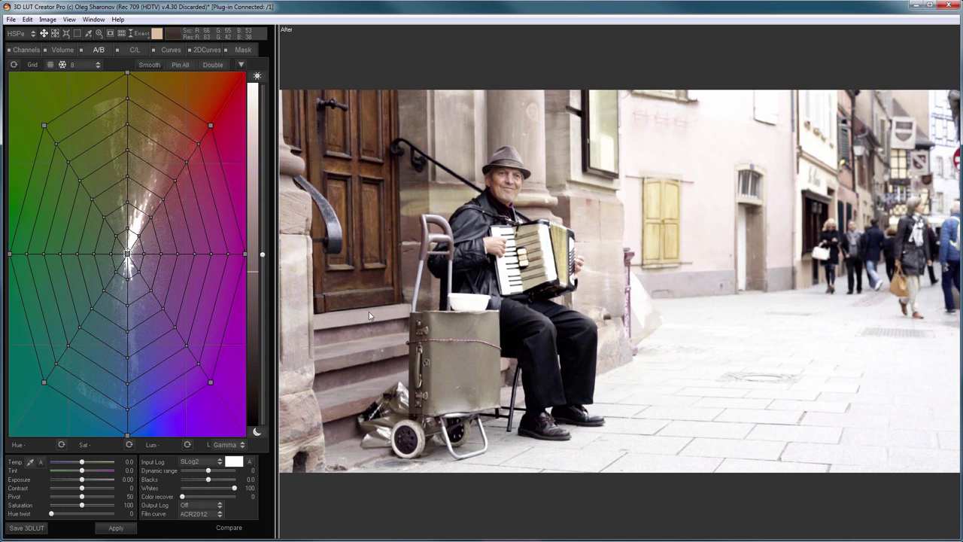
left_click(202, 514)
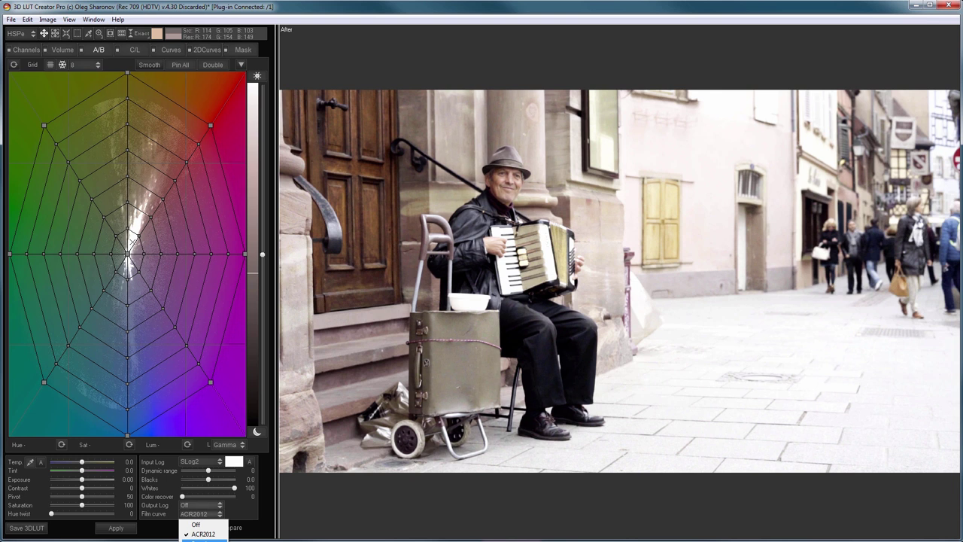
left_click(203, 539)
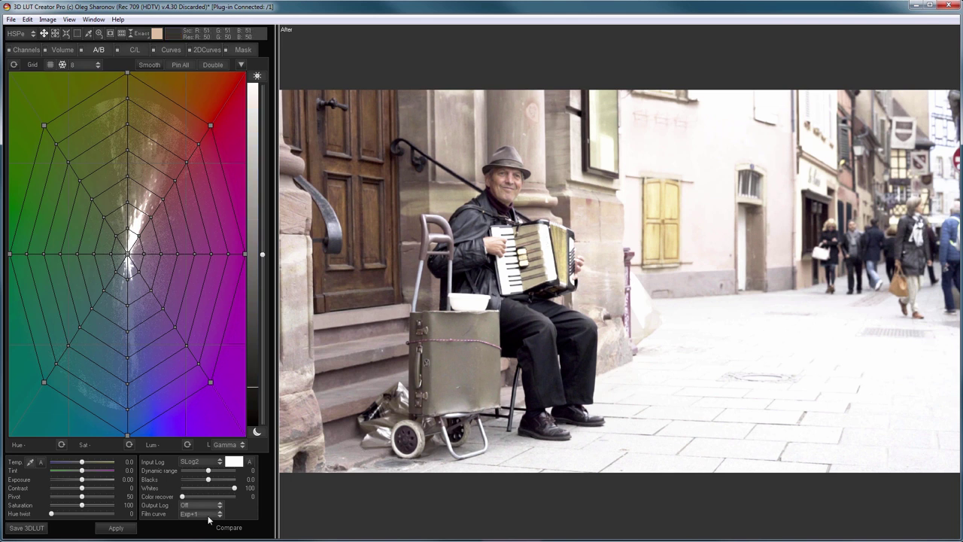
key("Down")
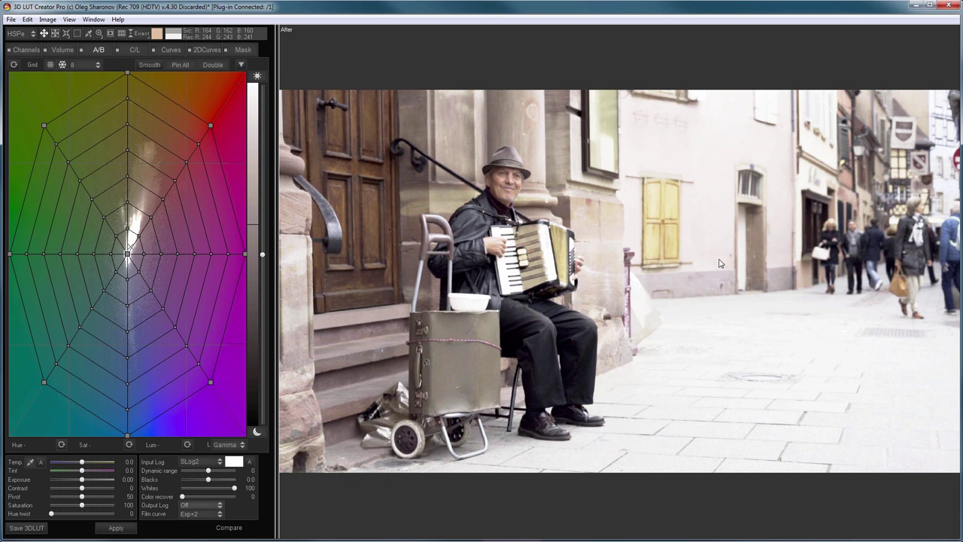
left_click(199, 513)
left_click(199, 522)
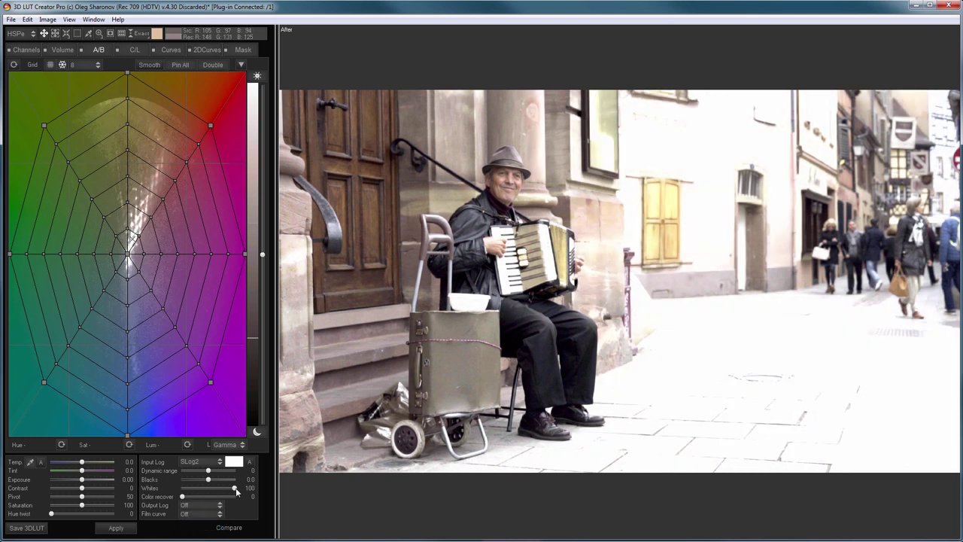
Step: Reapply the ACR2012 film curve and pull Whites down to 33
left_click_drag(235, 488, 229, 489)
left_click(200, 514)
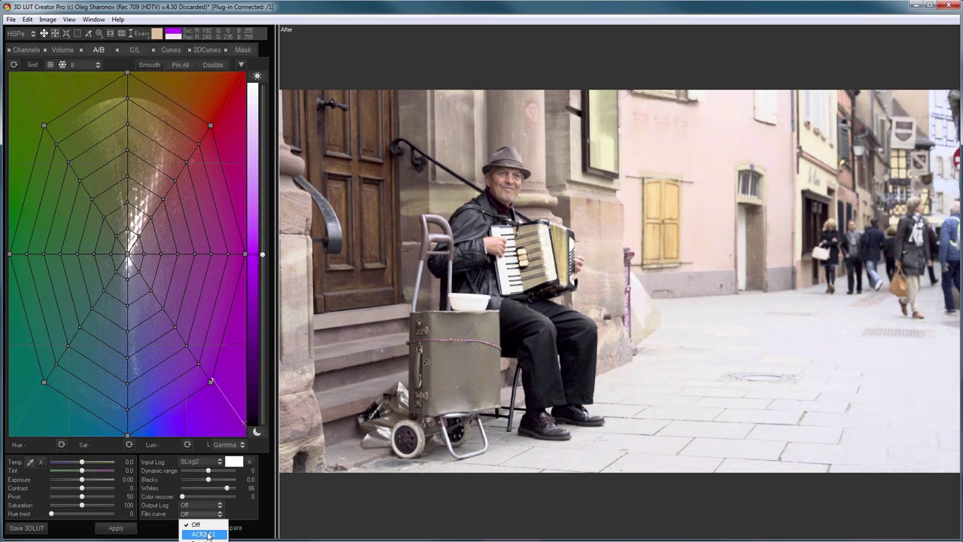
left_click(203, 534)
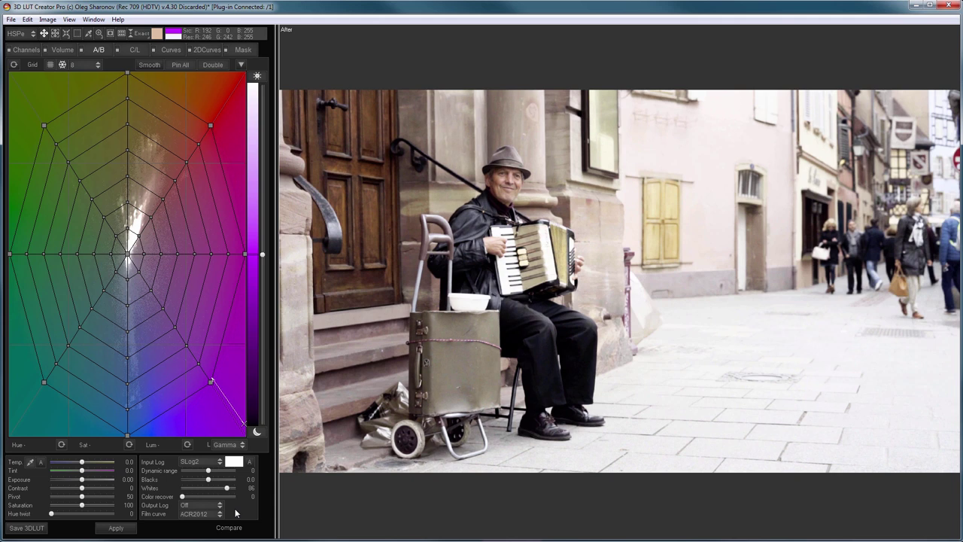
left_click_drag(230, 487, 200, 489)
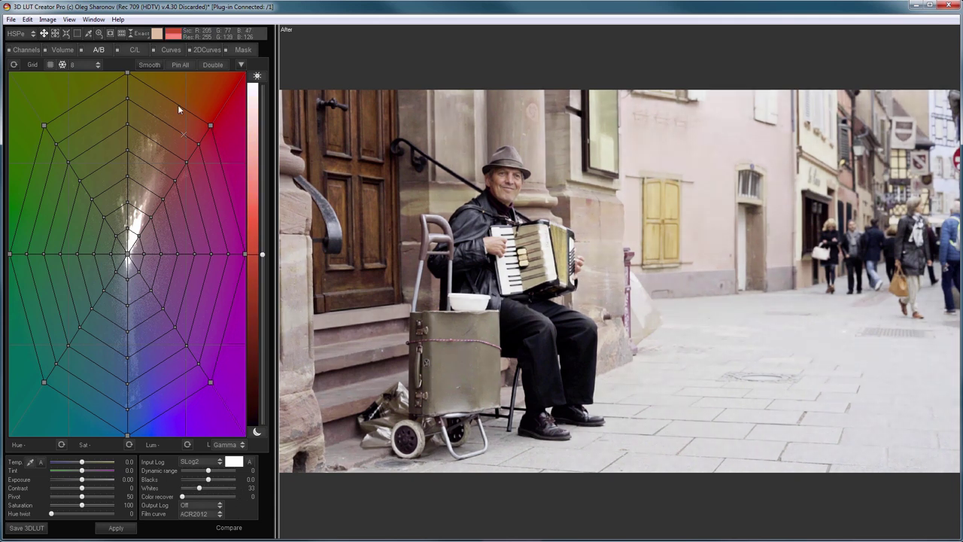
Step: View the locked tone curve in the Analyzer window while raising Whites to 76, then close it
left_click(94, 20)
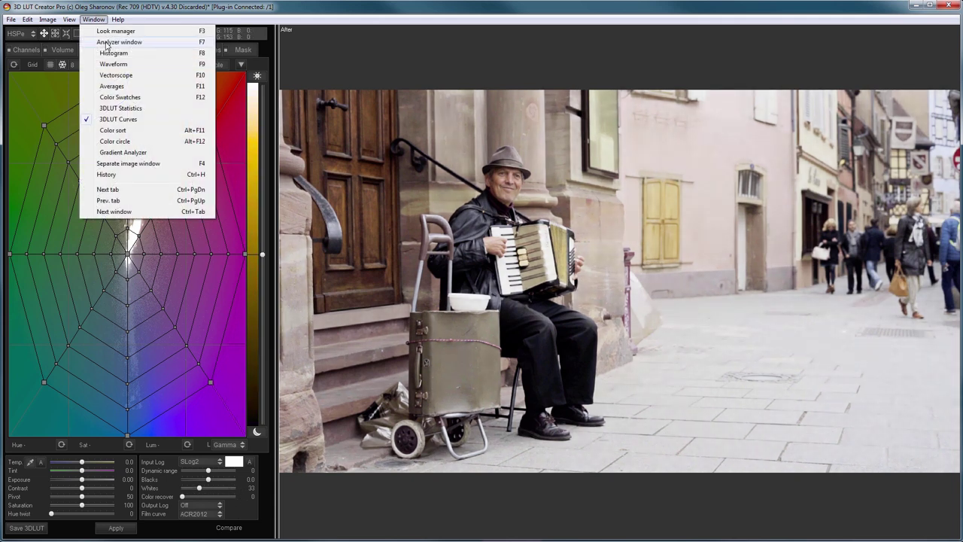
left_click(98, 42)
left_click(914, 167)
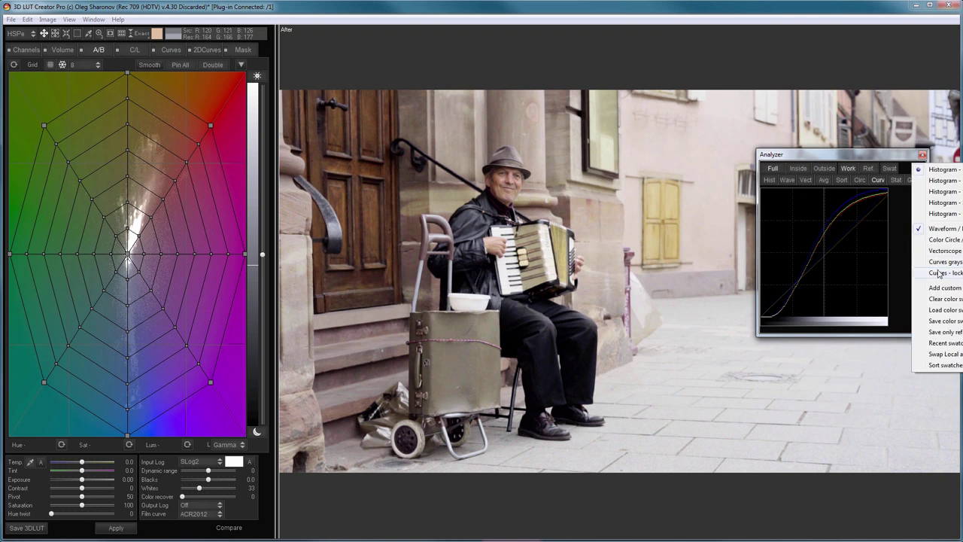
left_click(953, 273)
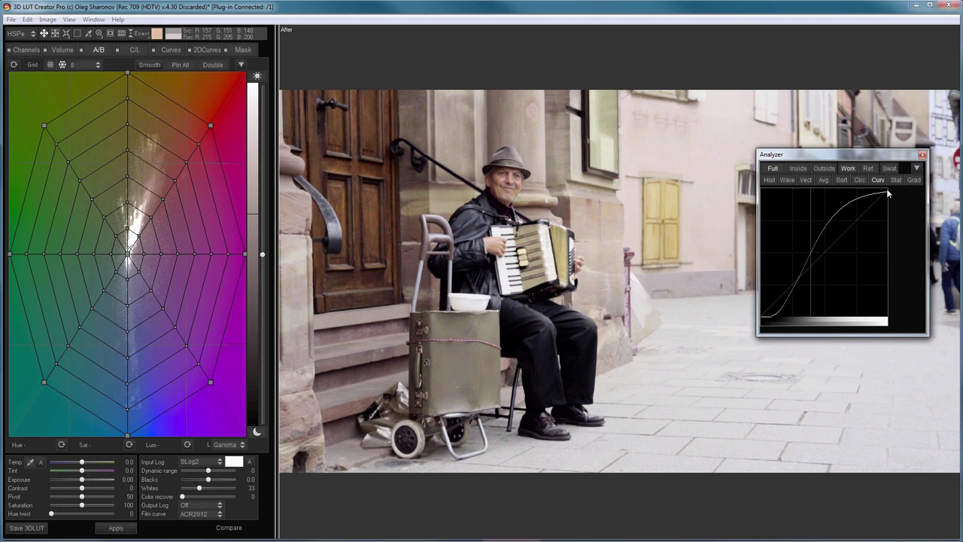
left_click_drag(199, 487, 225, 489)
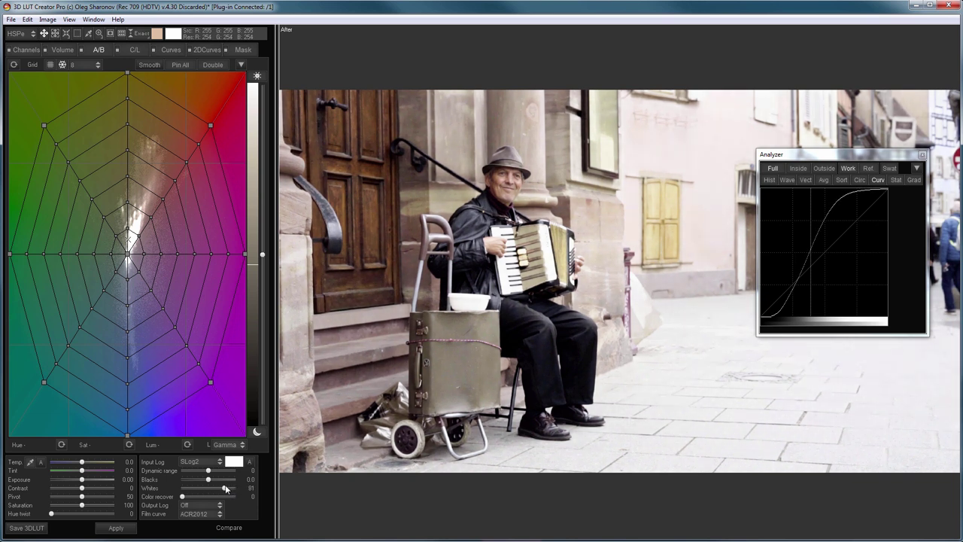
left_click(922, 156)
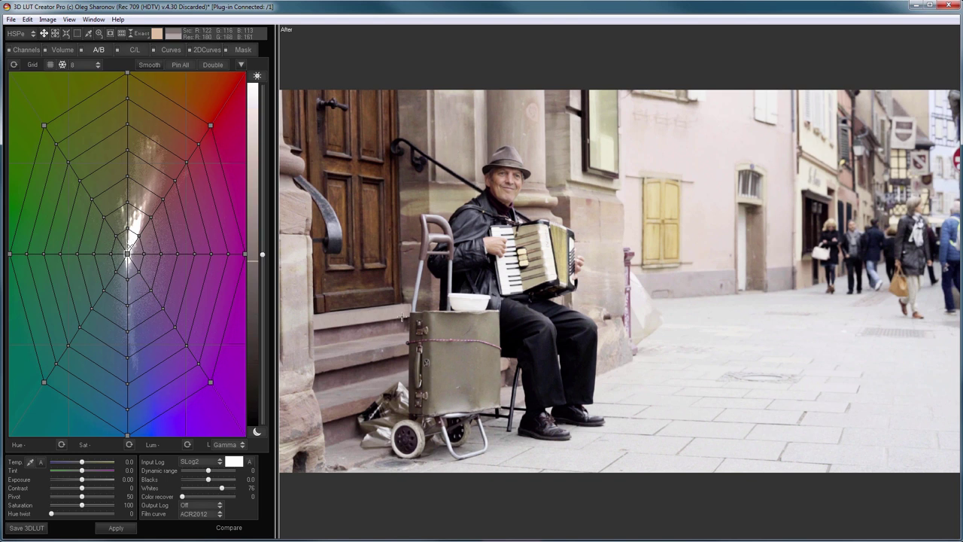
Step: Create an RGB color matrix from S-Gamut / S-Gamut3 input to sRGB / Rec. 709 output primaries
left_click(28, 53)
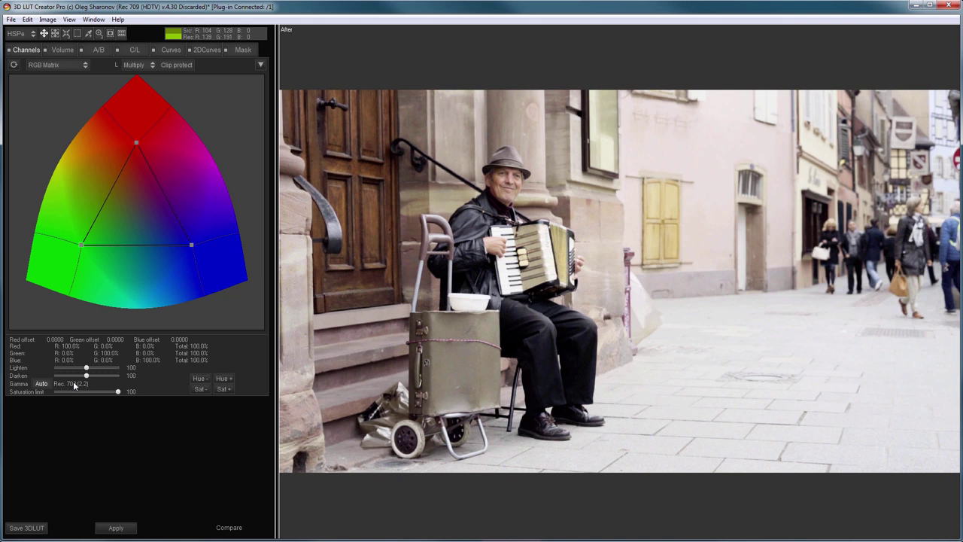
left_click(261, 65)
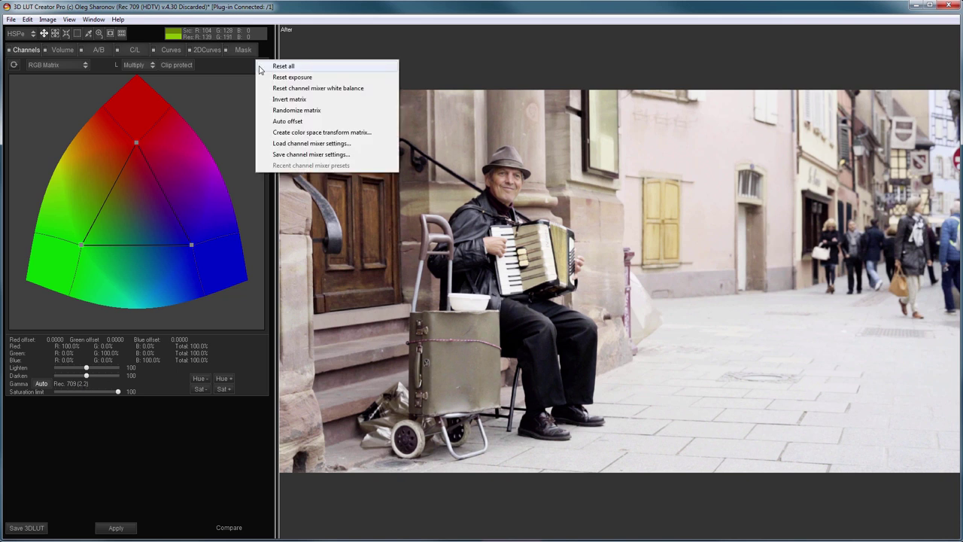
left_click(287, 133)
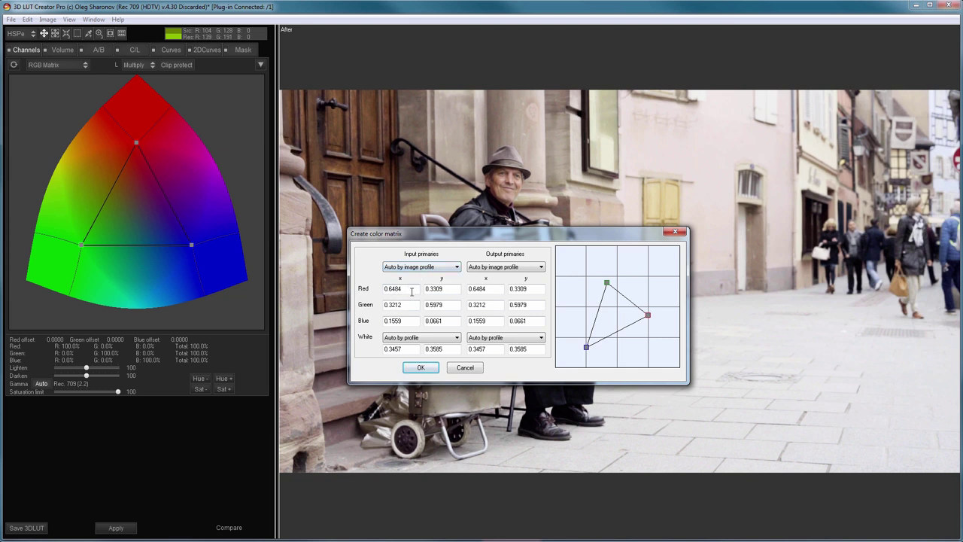
left_click(416, 268)
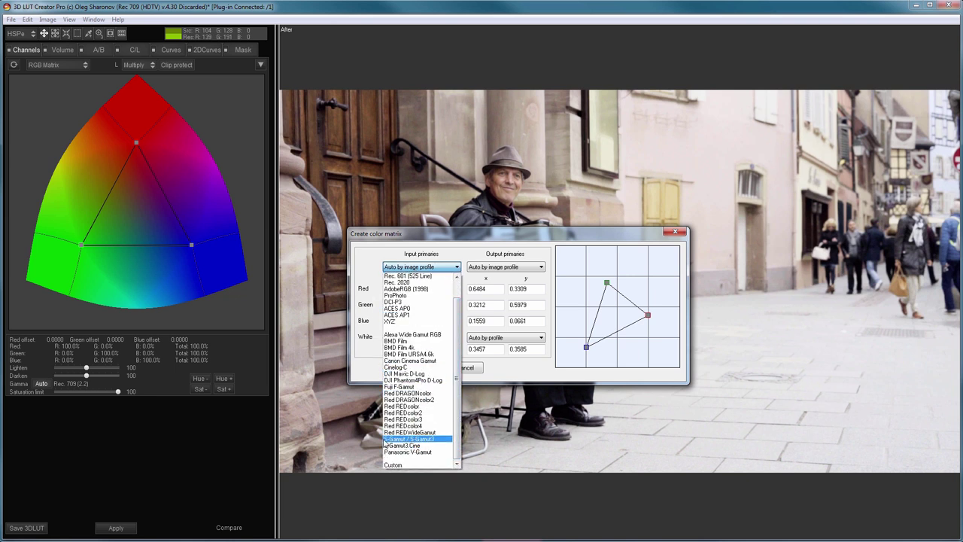
left_click(392, 440)
left_click(500, 267)
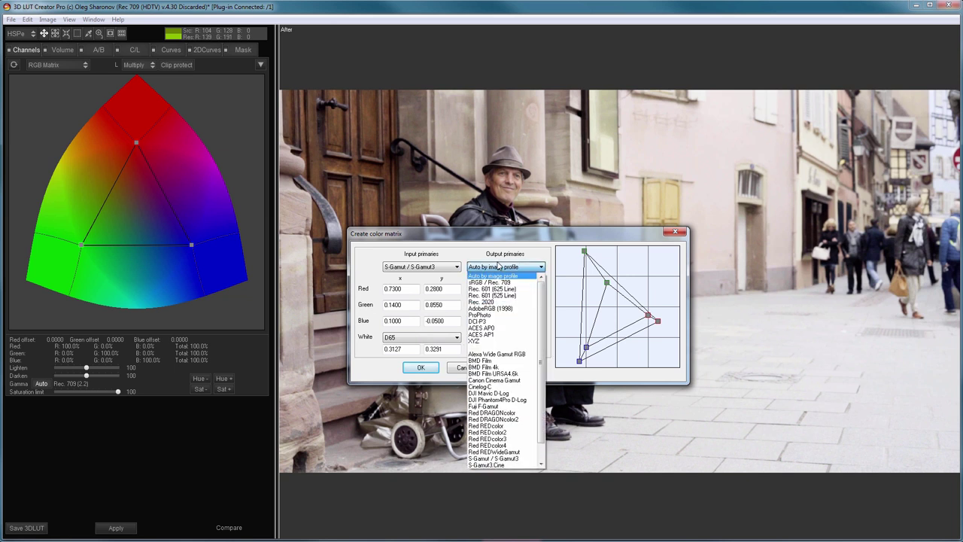
left_click(484, 284)
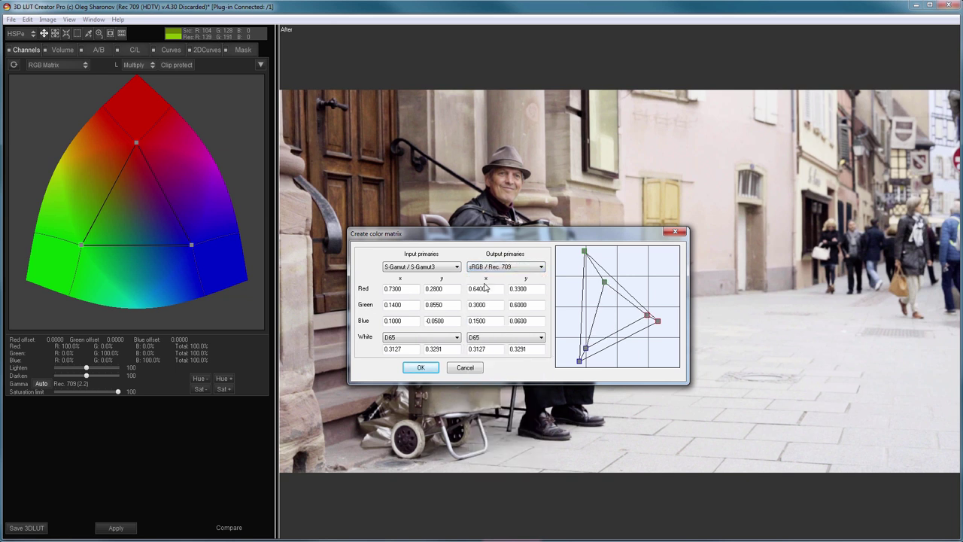
left_click(421, 367)
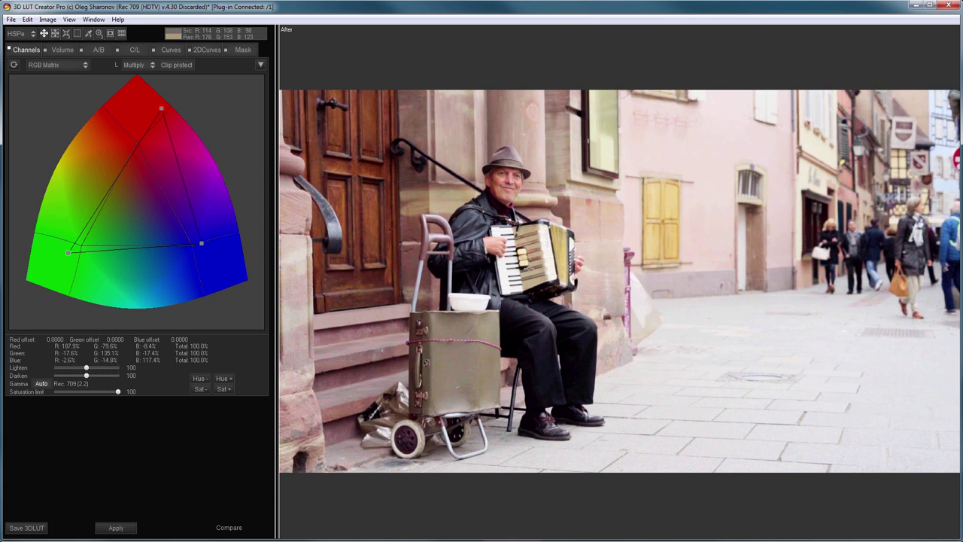
Step: Set Exposure to -0.45 and white-balance on the white bowl (Temp -6.4, Tint -0.3)
left_click(98, 49)
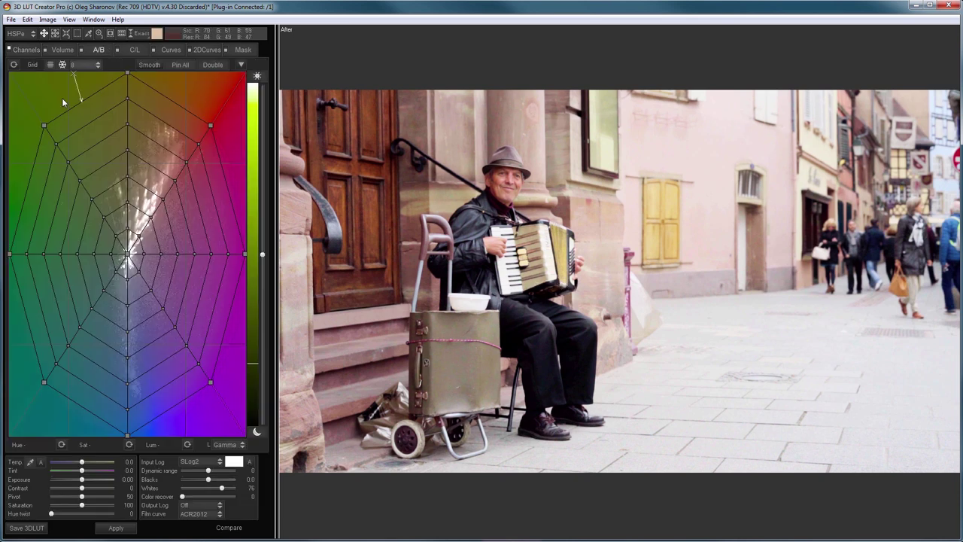
left_click_drag(83, 482, 82, 466)
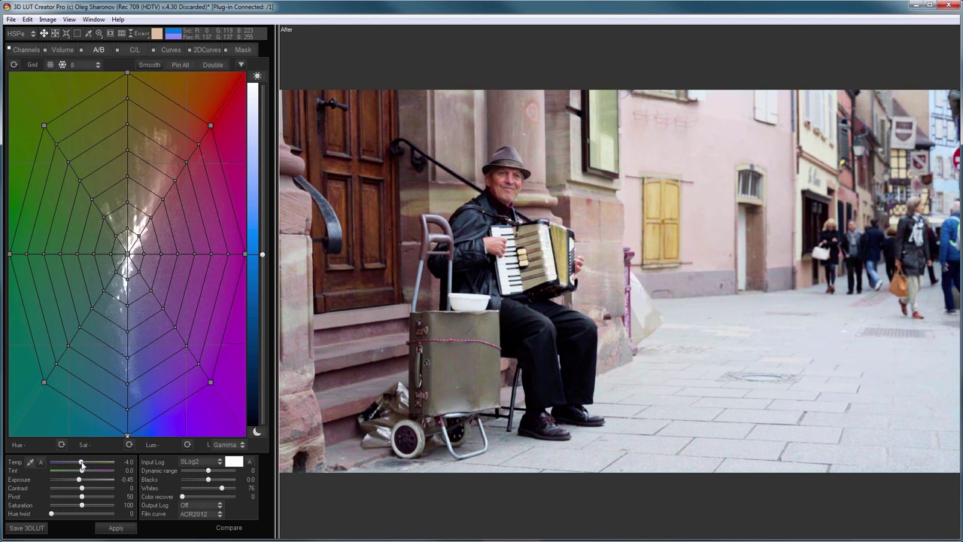
left_click_drag(81, 465, 80, 469)
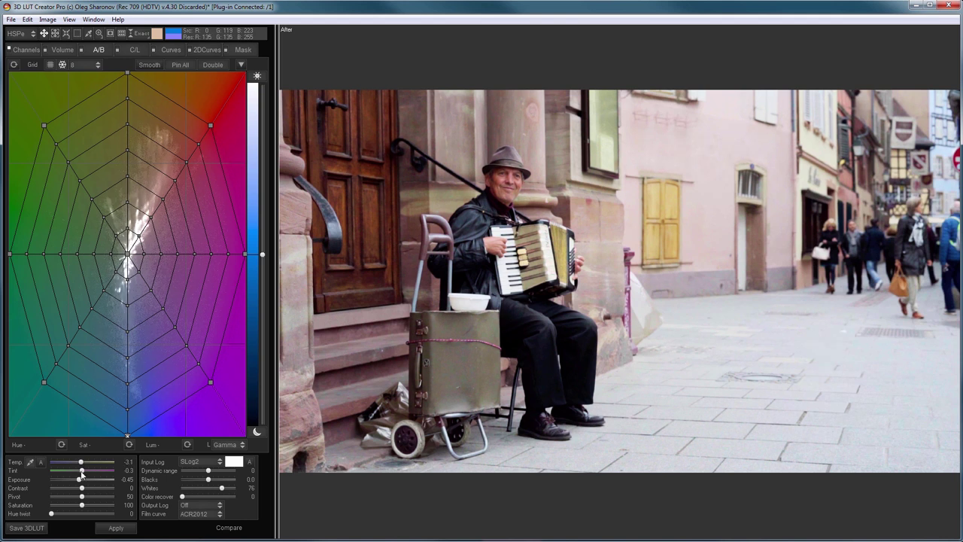
left_click(31, 462)
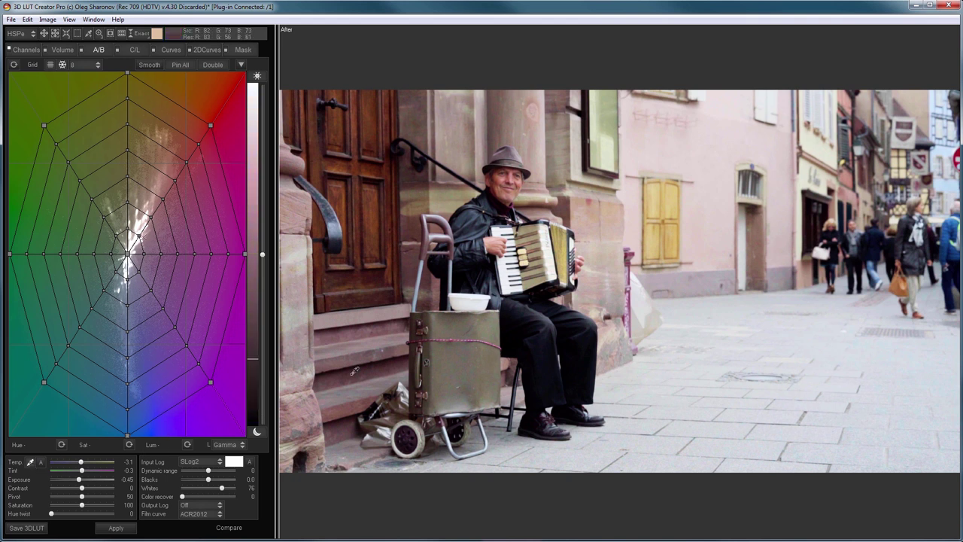
left_click(473, 300)
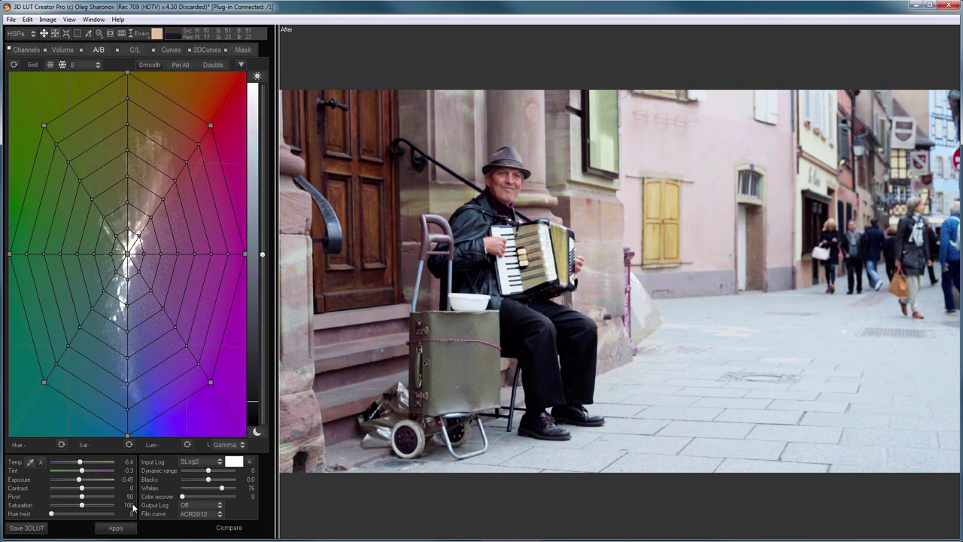
Step: Apply the grade to the clip in Resolve and play it from the start in an enlarged viewer
left_click(116, 528)
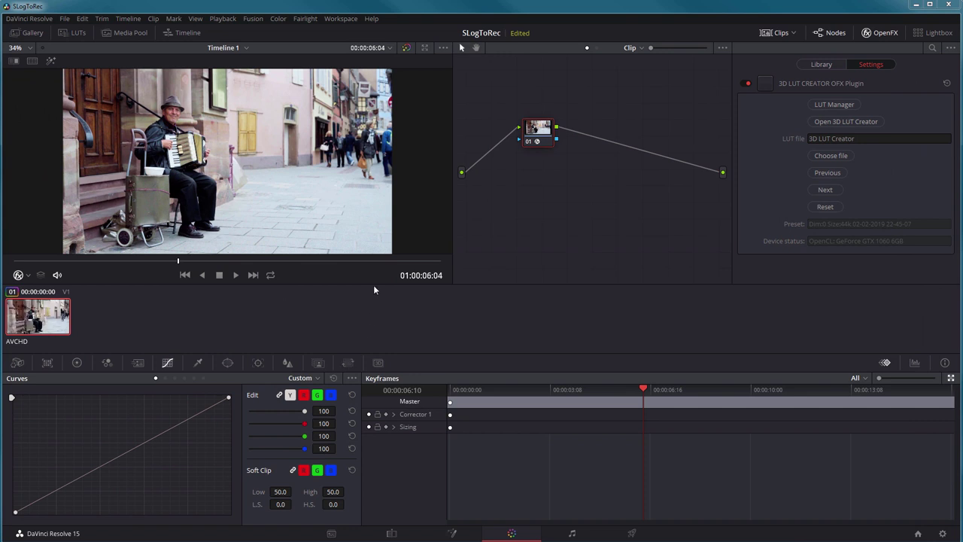
key("Home")
key("space")
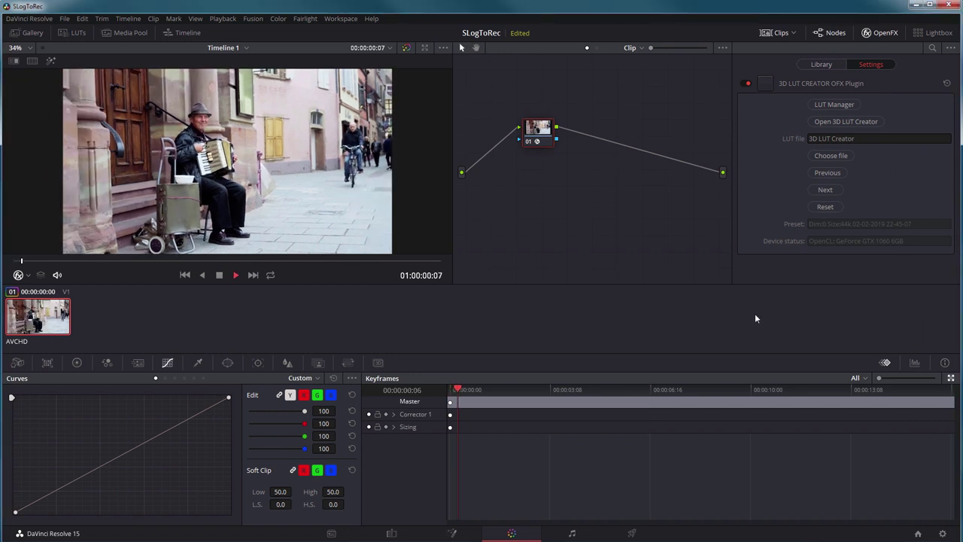
key("alt+f")
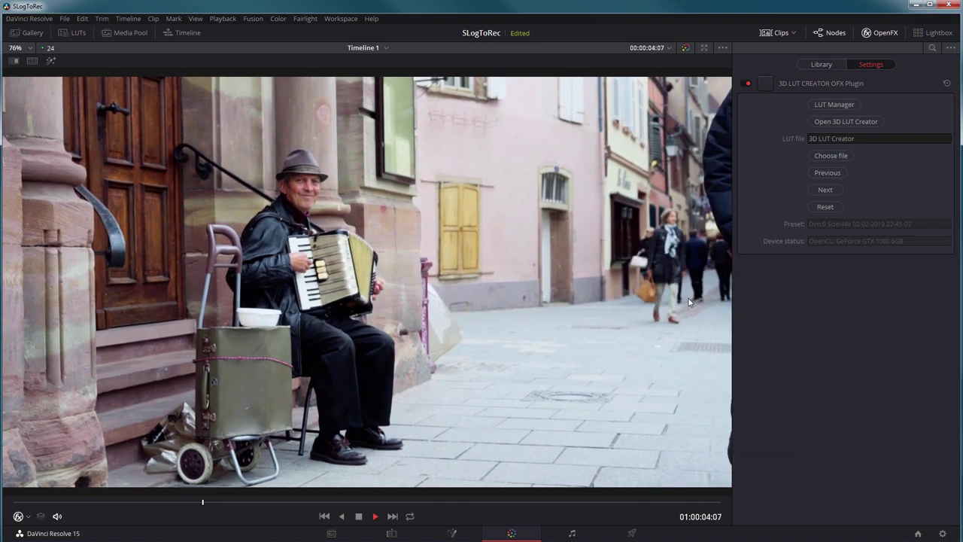
Step: Toggle the grade off and on to compare with the flat log original, then stop playback
key("shift+d")
key("space")
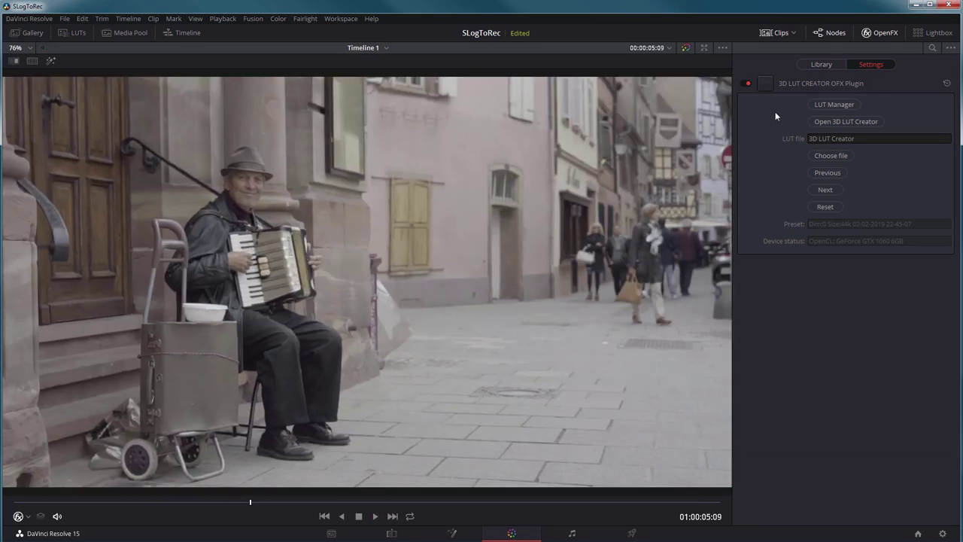
key("space")
key("shift+d")
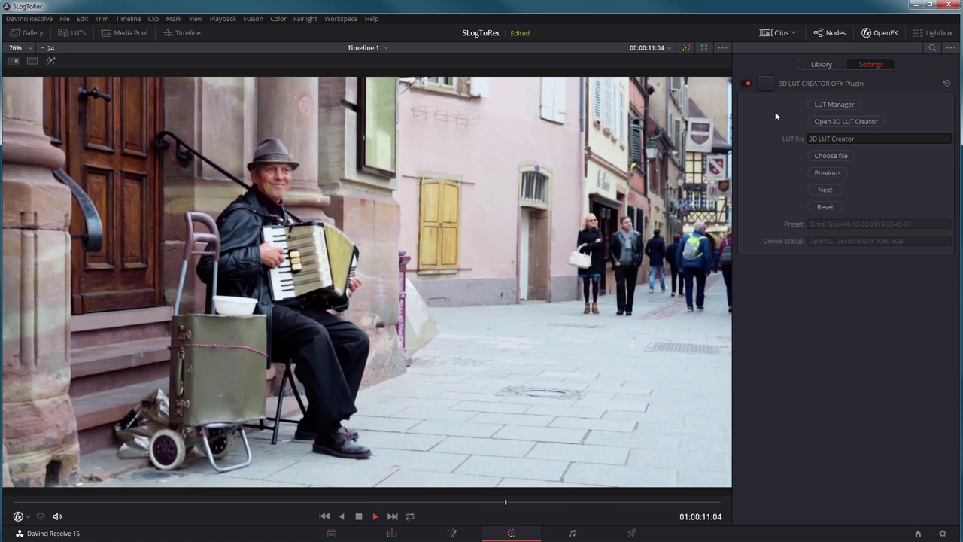
key("space")
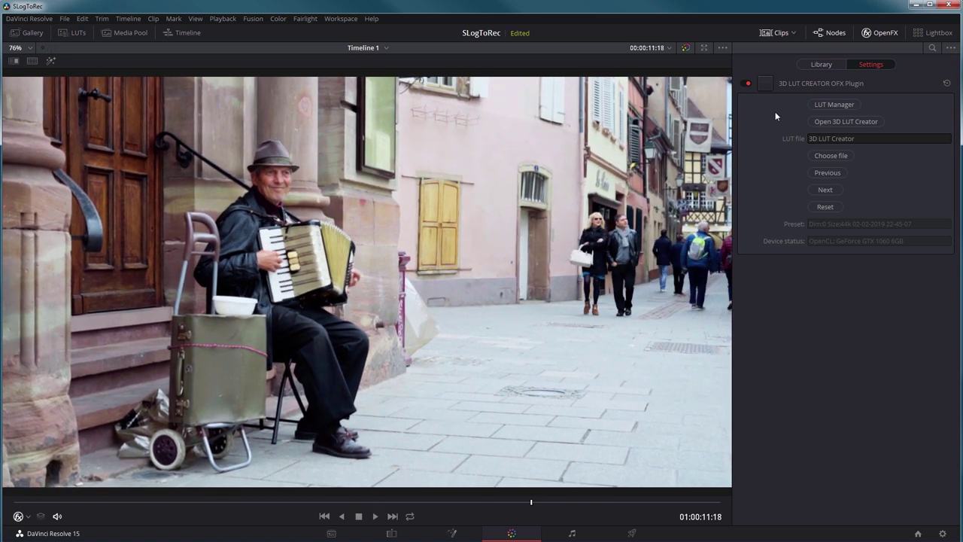
Step: Reopen 3D LUT Creator from the plugin and confirm Input Log stays SLog2
left_click(850, 128)
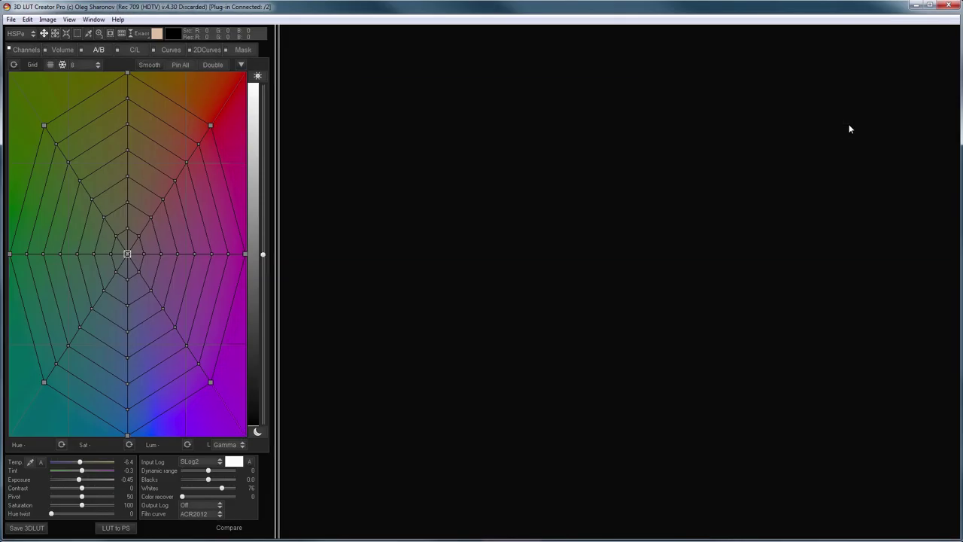
left_click(216, 462)
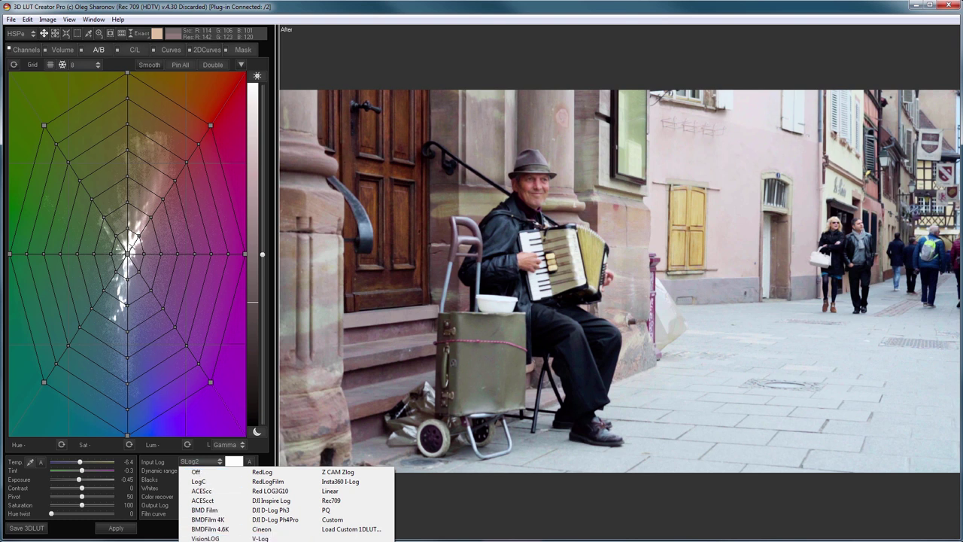
left_click(269, 454)
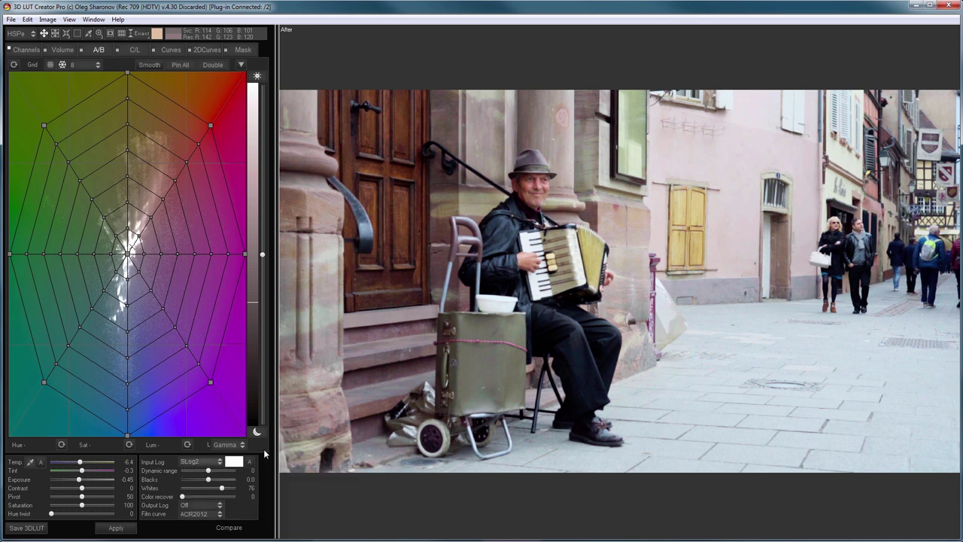
Step: Inspect the color space transform matrix dialog and cancel it without changing the primaries
left_click(34, 49)
left_click(260, 65)
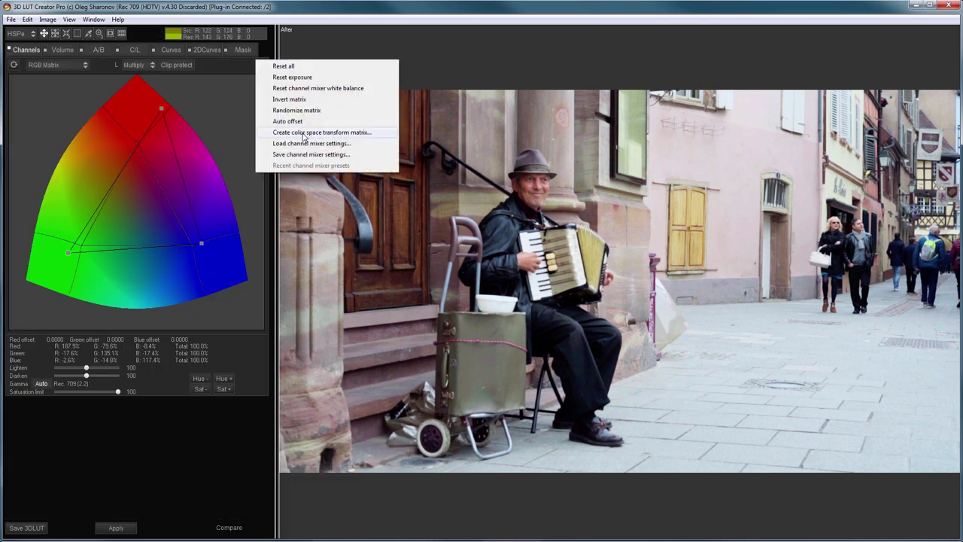
left_click(304, 133)
left_click(422, 266)
scroll(422, 361, "down", 3)
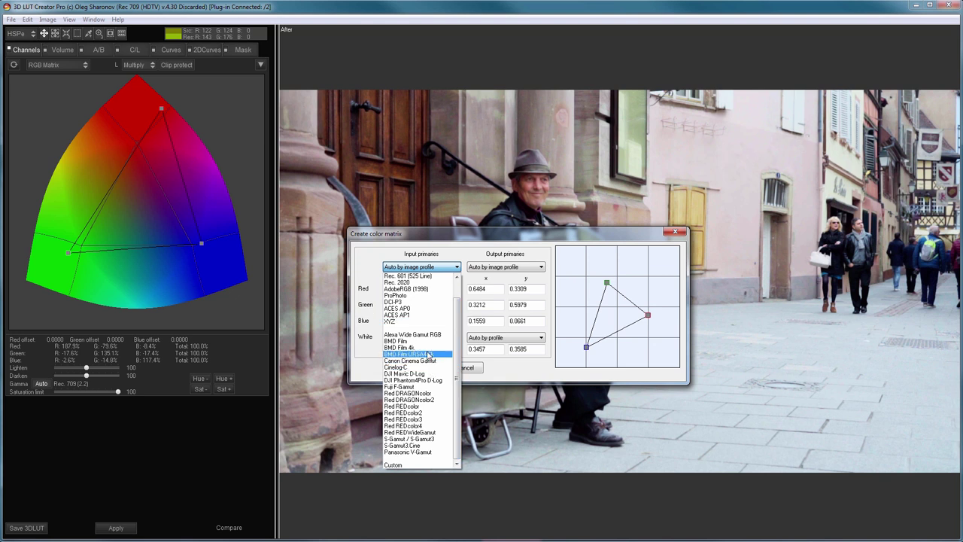
left_click(452, 241)
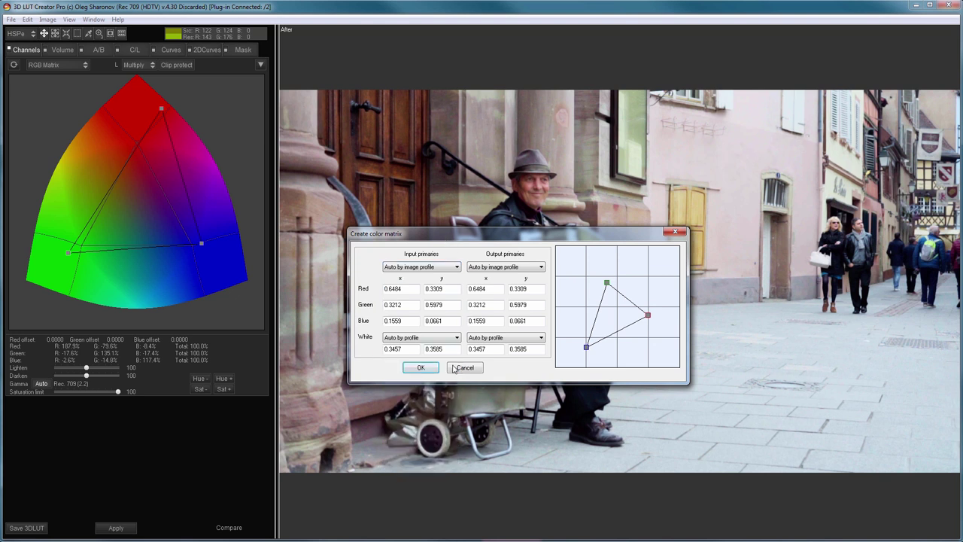
left_click(462, 368)
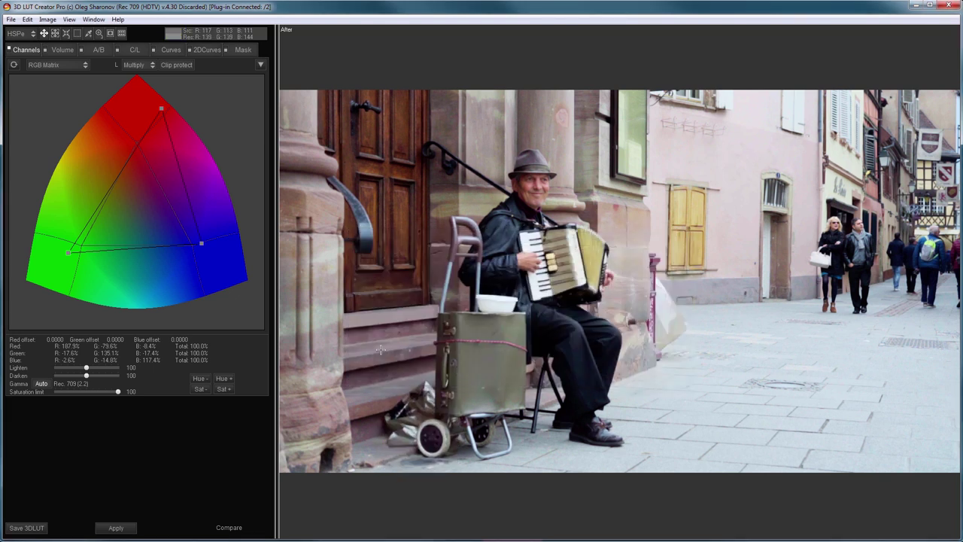
Step: Show the A/B hue and saturation grid with its Temp, Tint and Exposure sliders
left_click(98, 50)
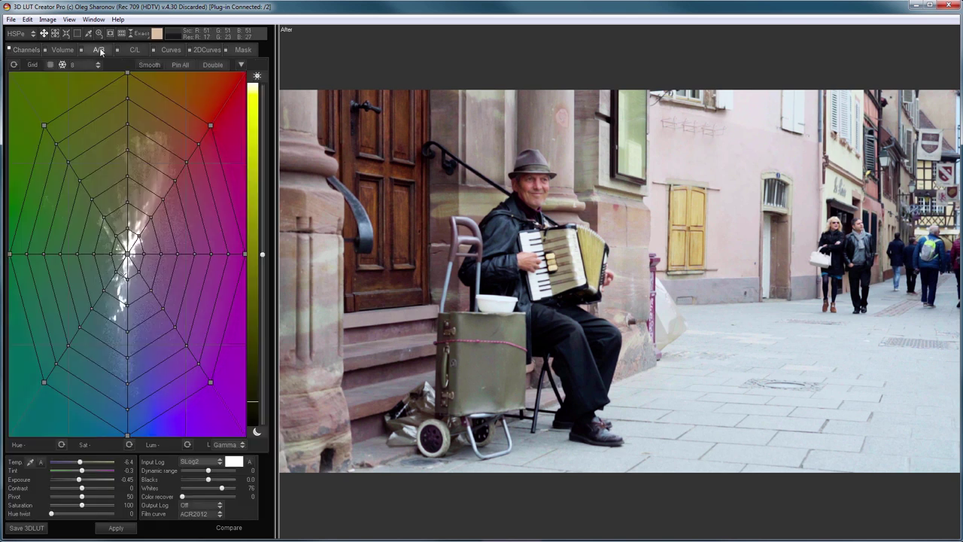